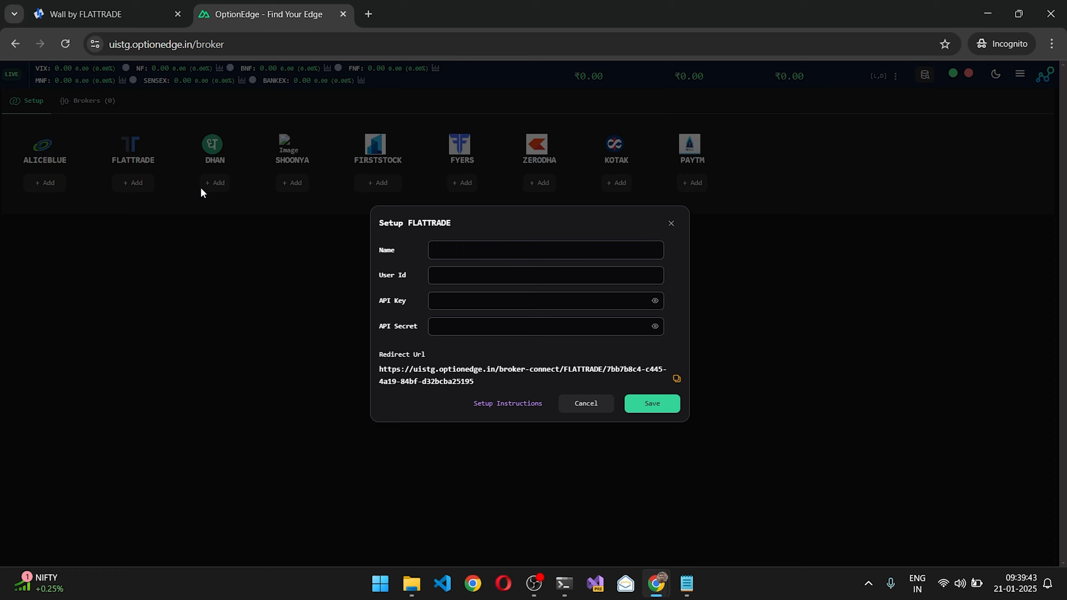
Step: Read the FLATTRADE setup instructions and open the new API key form on the Flattrade Wall site
click(493, 405)
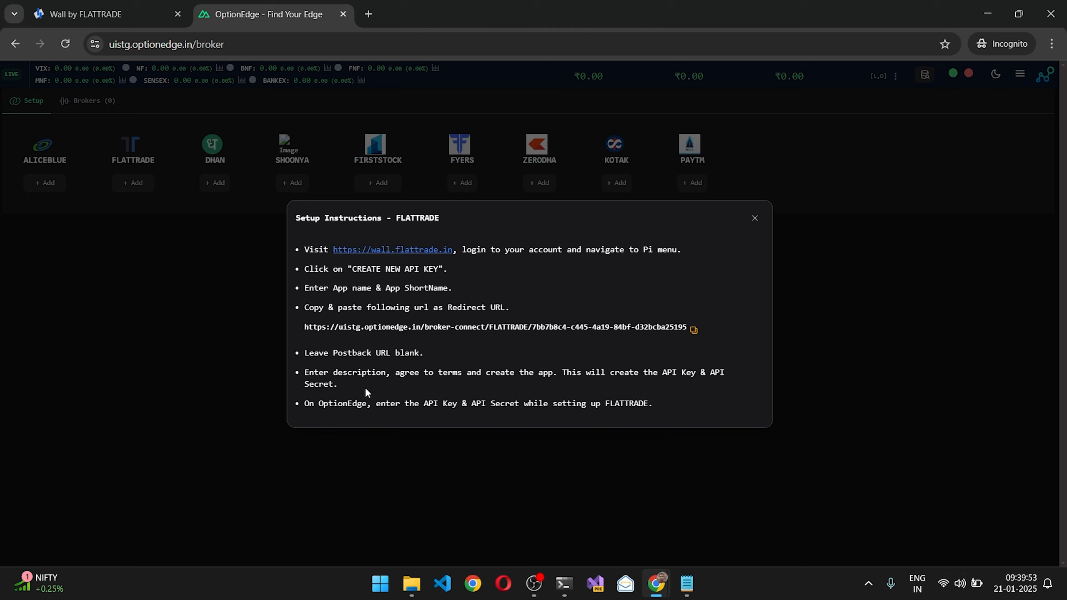
click(755, 219)
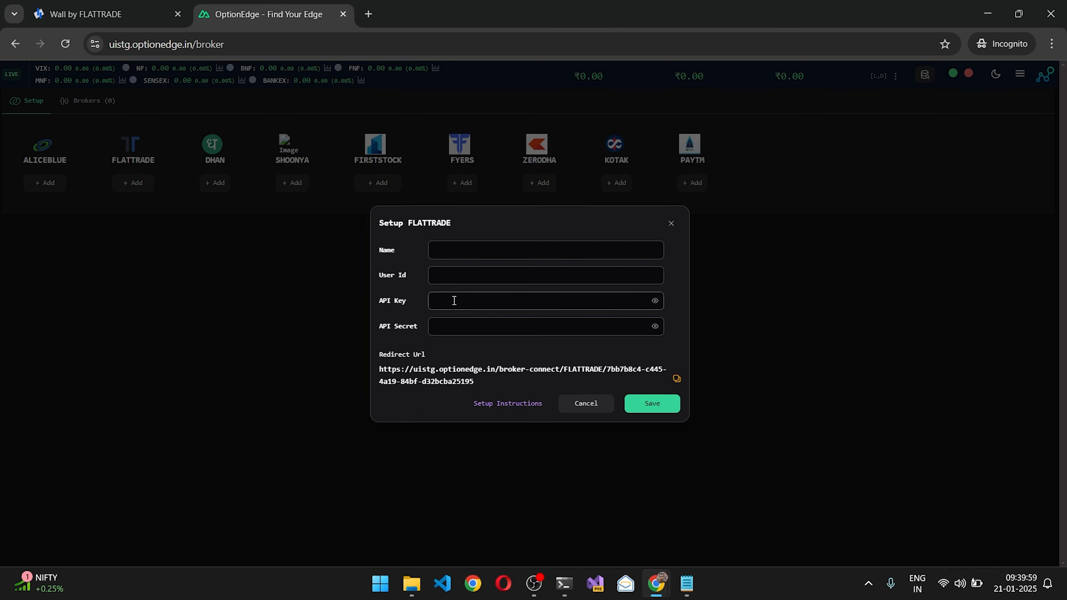
click(80, 13)
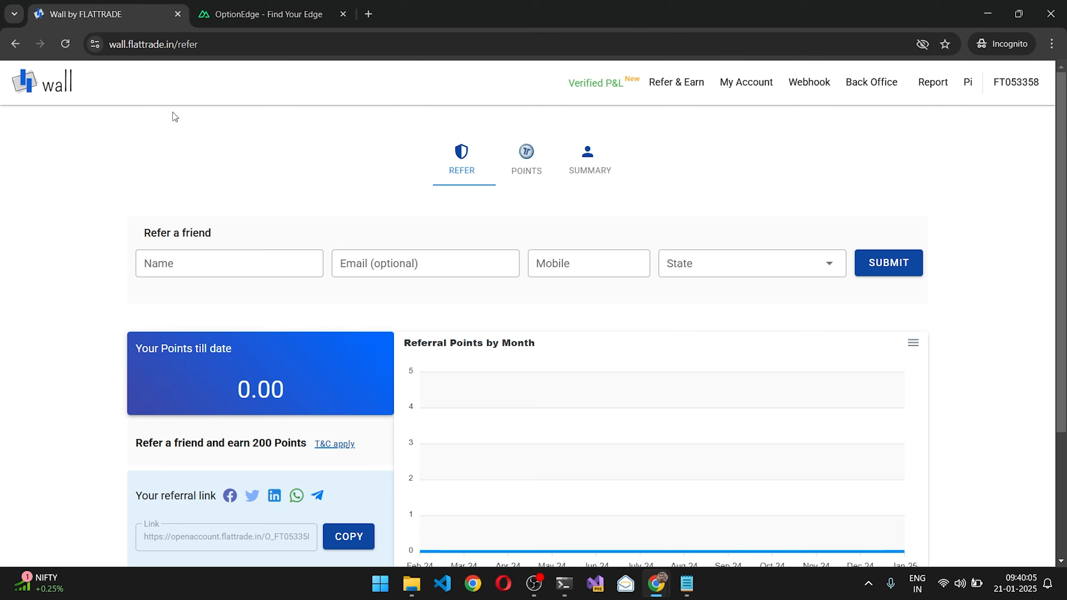
click(965, 84)
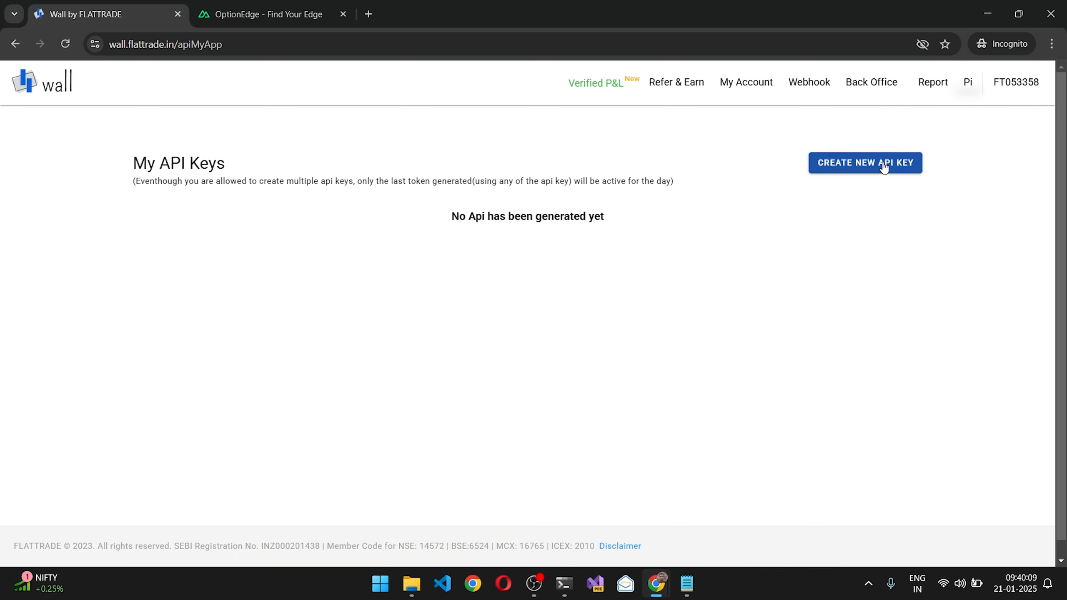
click(884, 167)
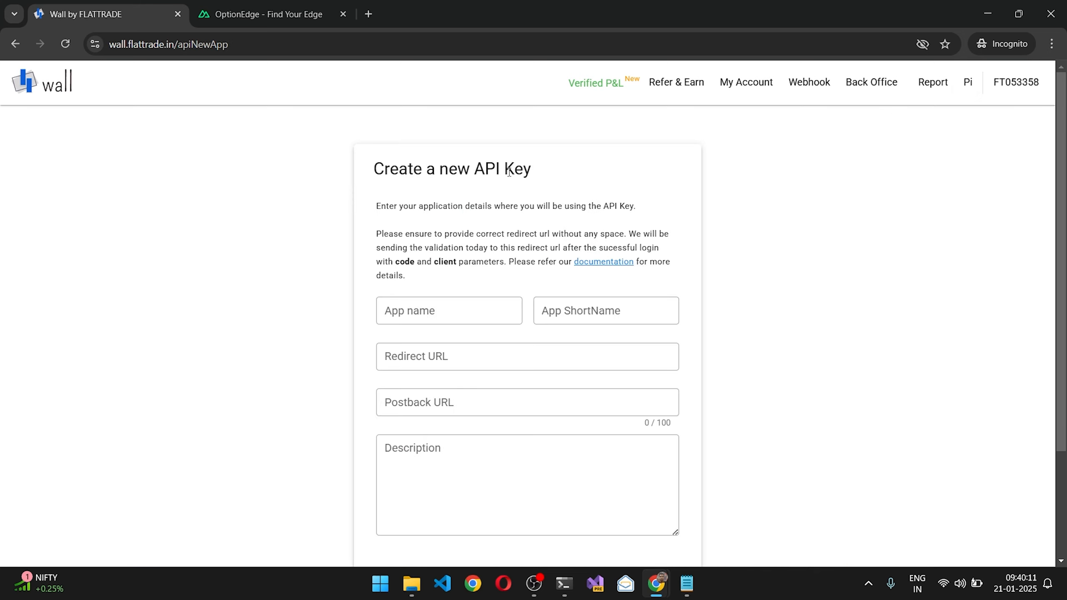
Step: Enter OETest2 as both the app name and the app short name for the new API key
click(437, 311)
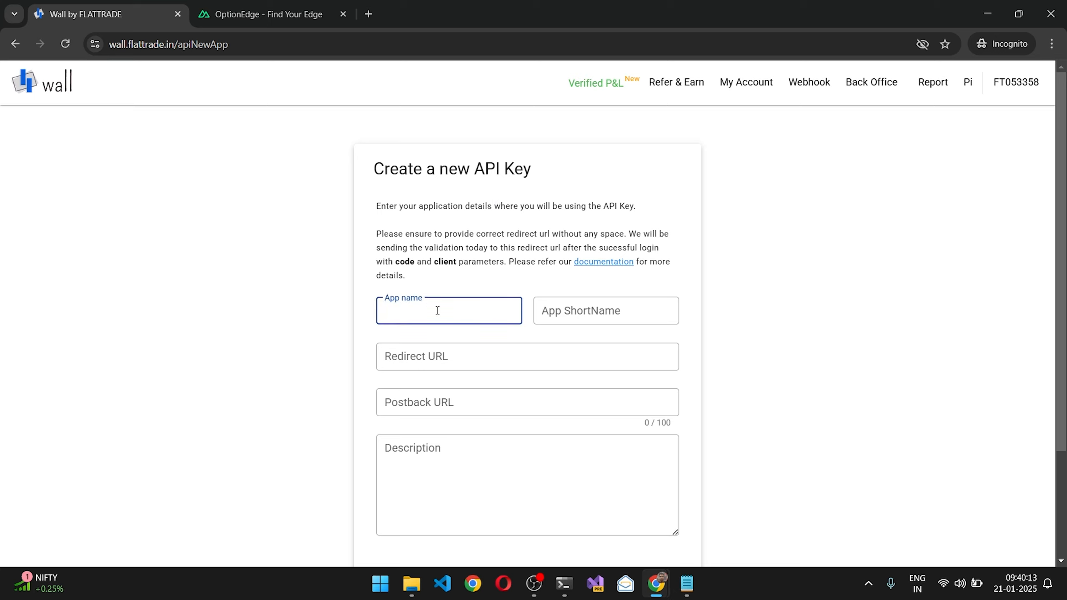
text(OETest2)
key(ctrl+a)
key(ctrl+c)
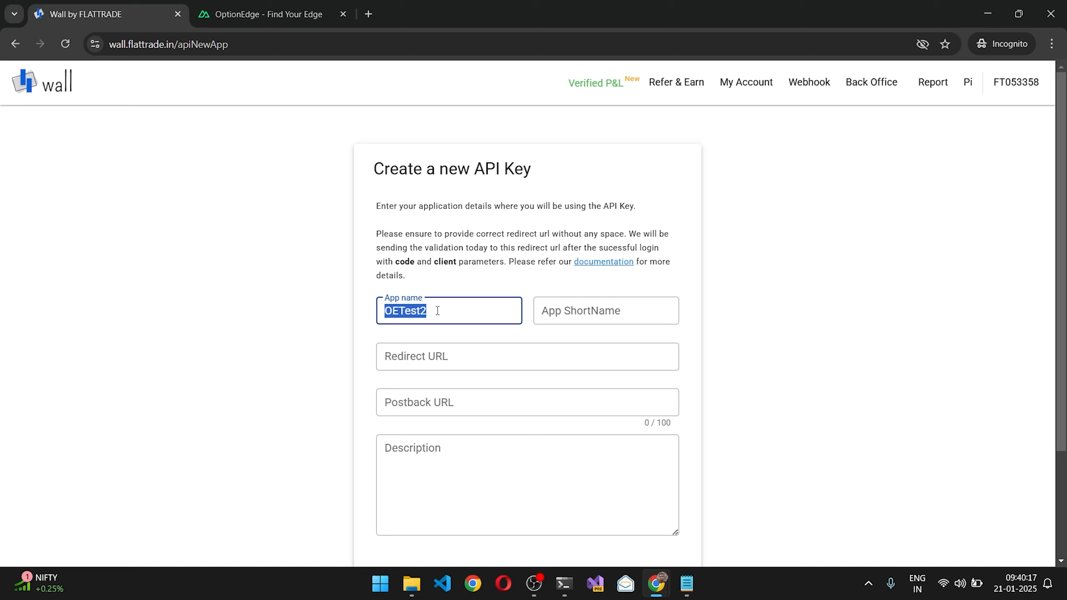
click(553, 317)
key(ctrl+v)
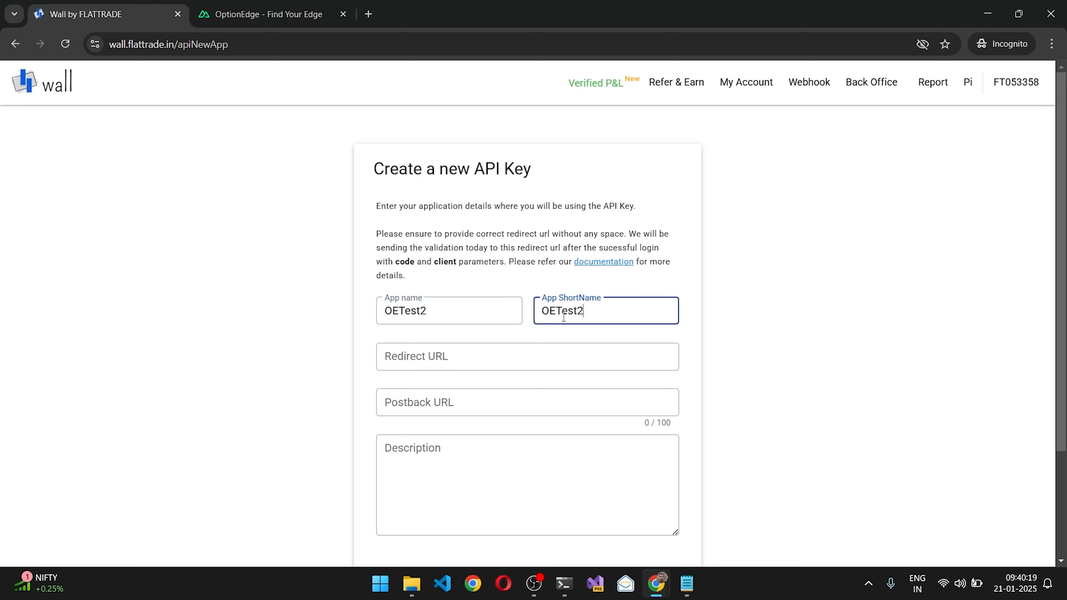
Step: Copy the redirect URL from OptionEdge's FLATTRADE setup into the Redirect URL field of the Wall API key form
click(475, 356)
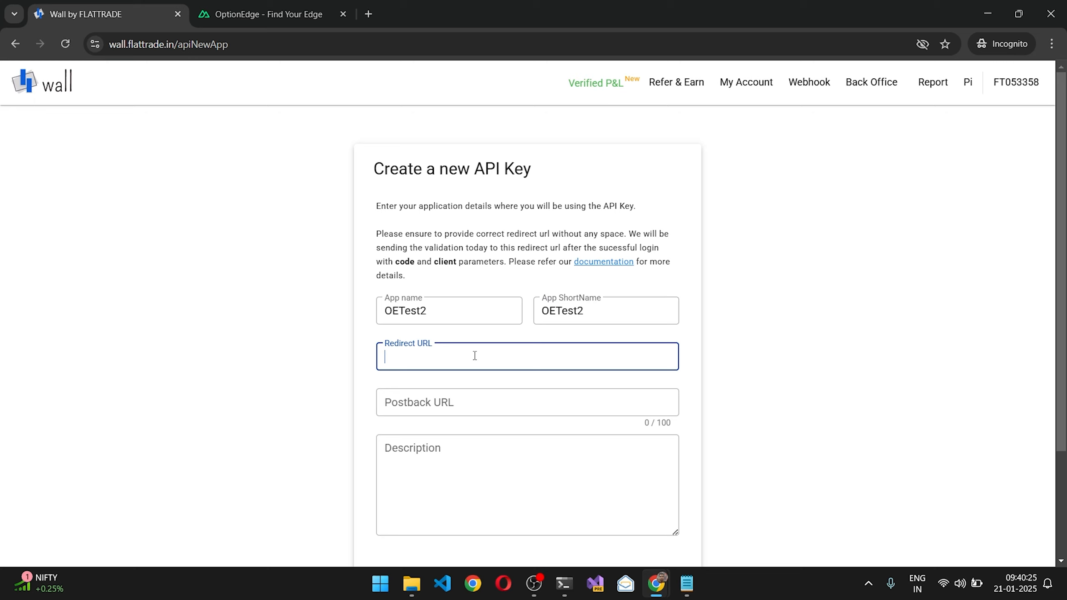
click(284, 13)
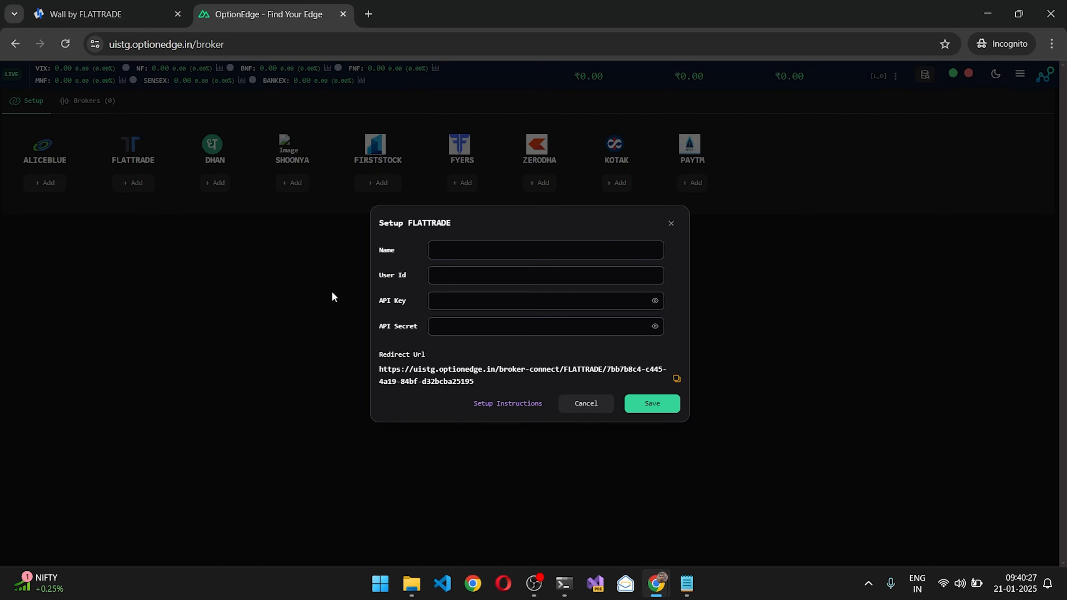
click(676, 379)
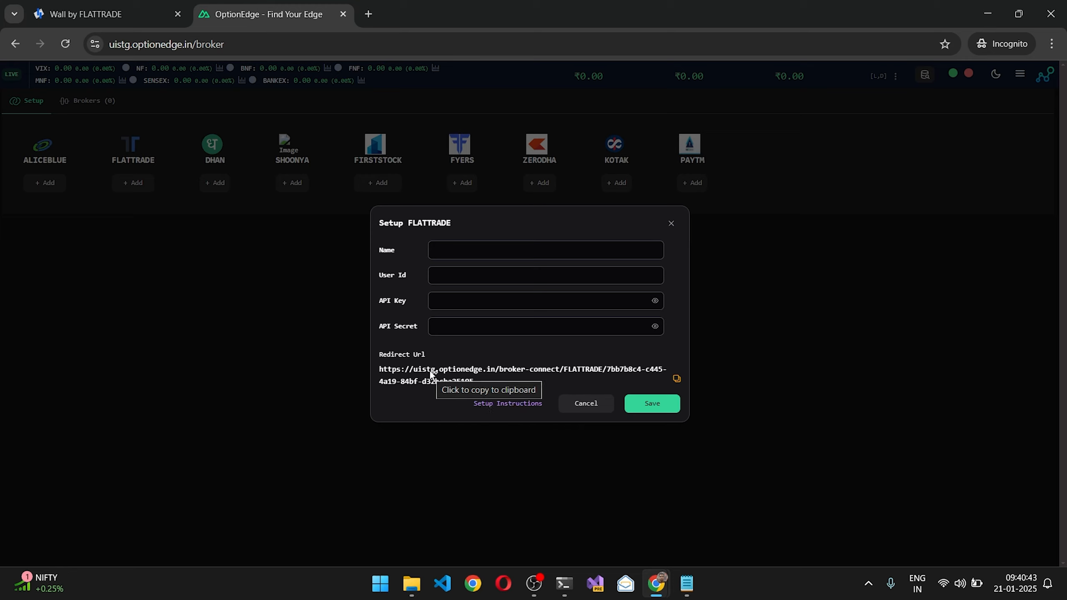
click(676, 378)
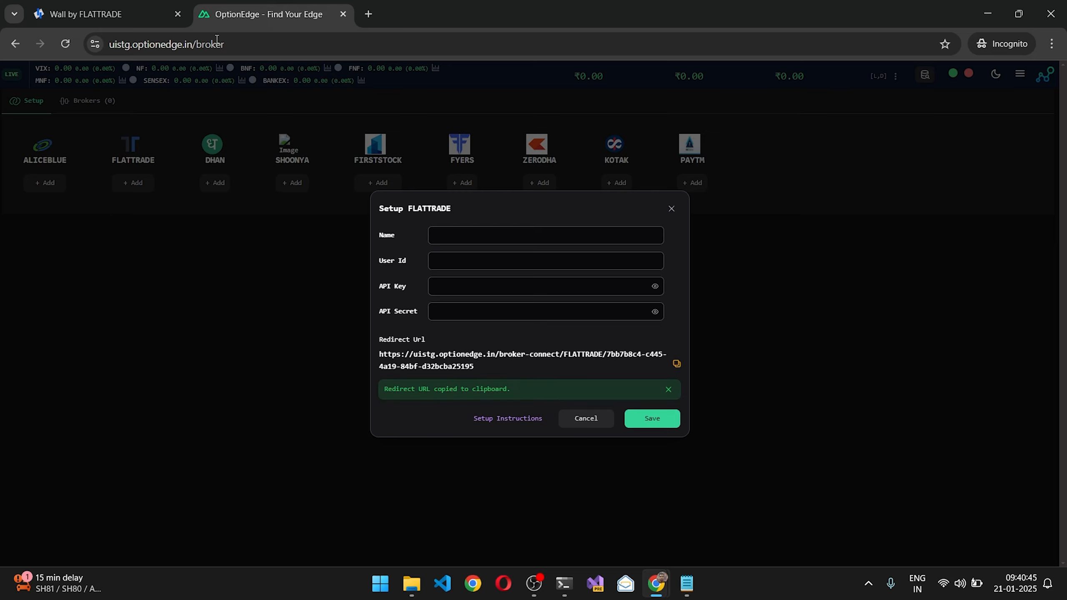
click(105, 17)
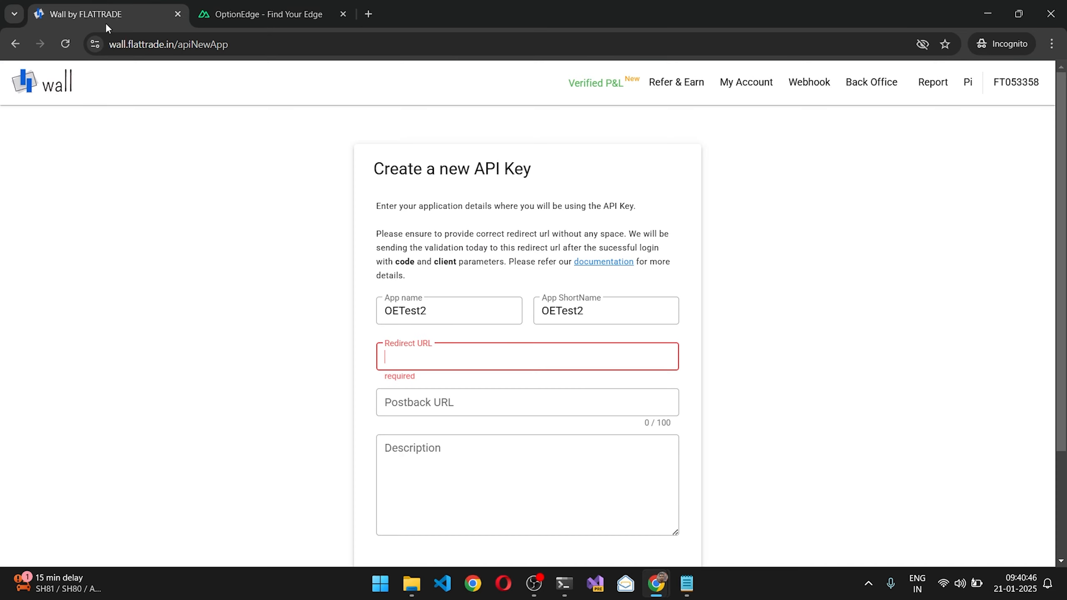
click(418, 355)
key(ctrl+v)
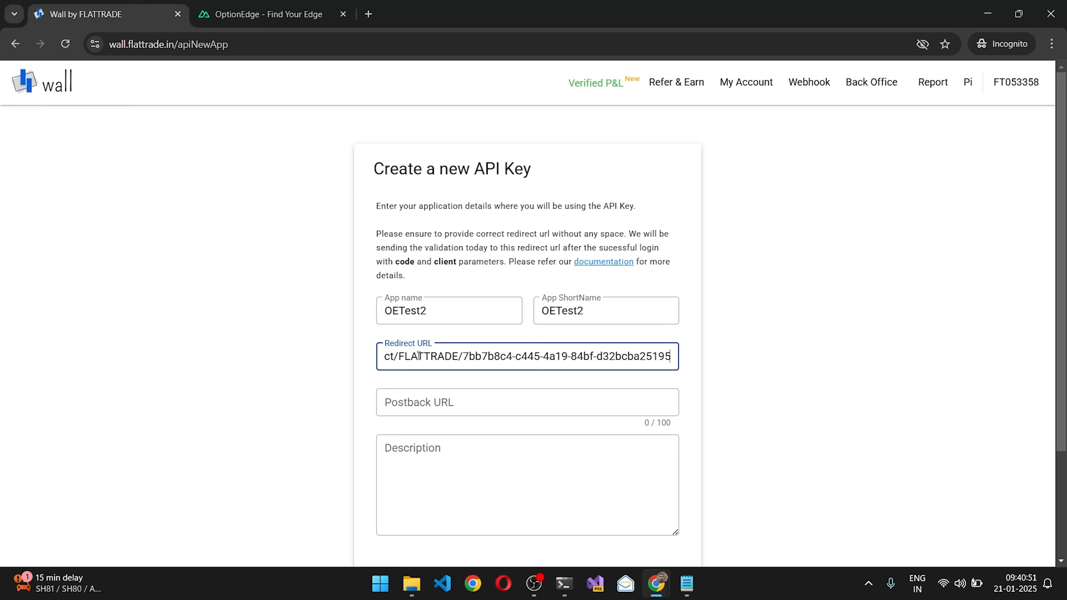
Step: Describe the app as Test, agree to the terms, and create the API key, accepting the API access conditions
click(410, 477)
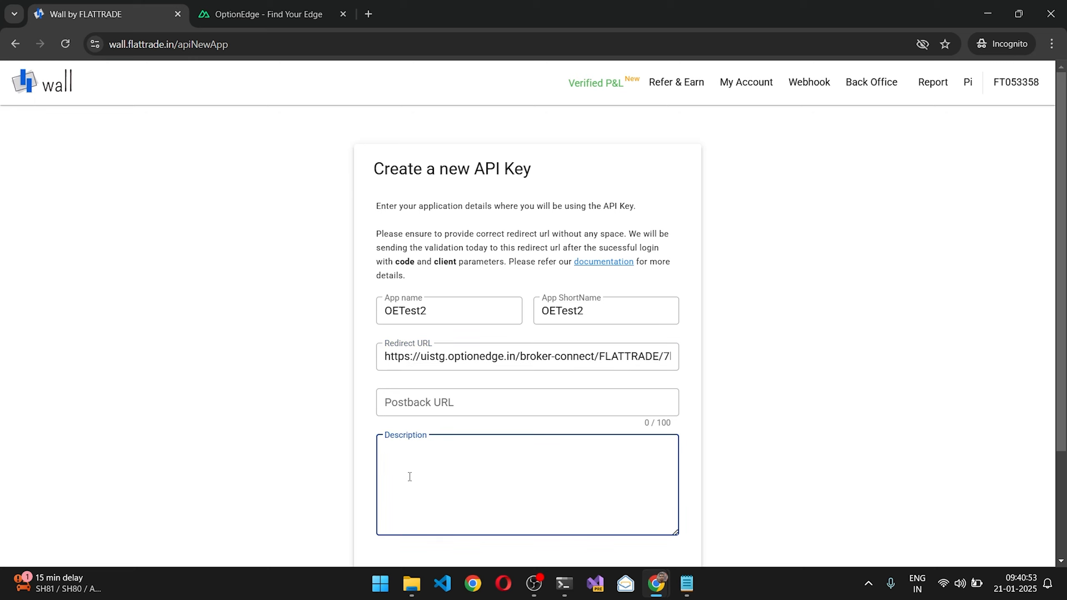
text(Test)
scroll(410, 476, down, 3)
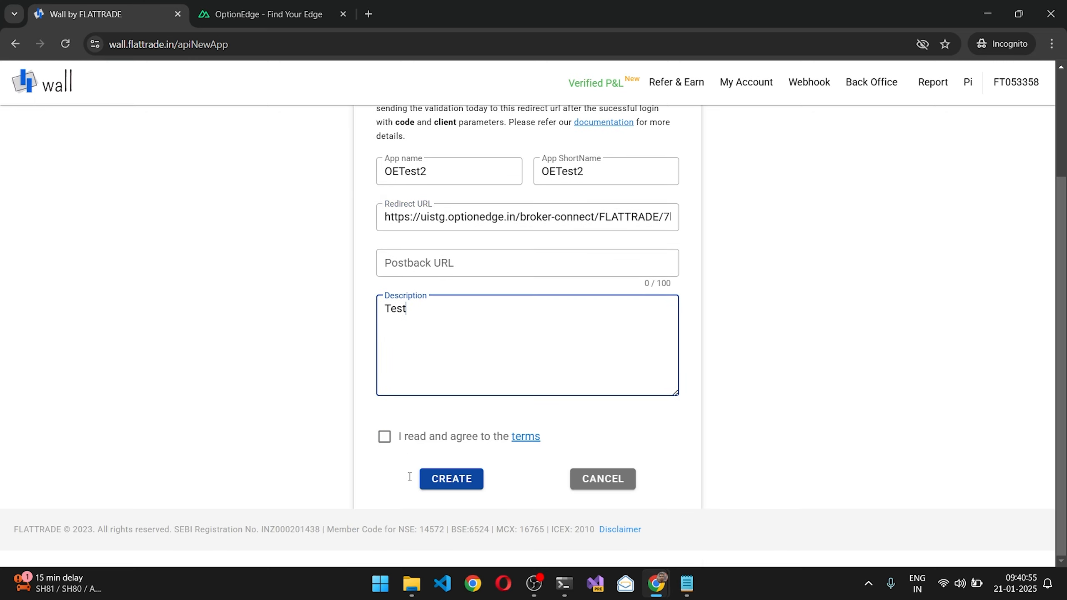
click(385, 436)
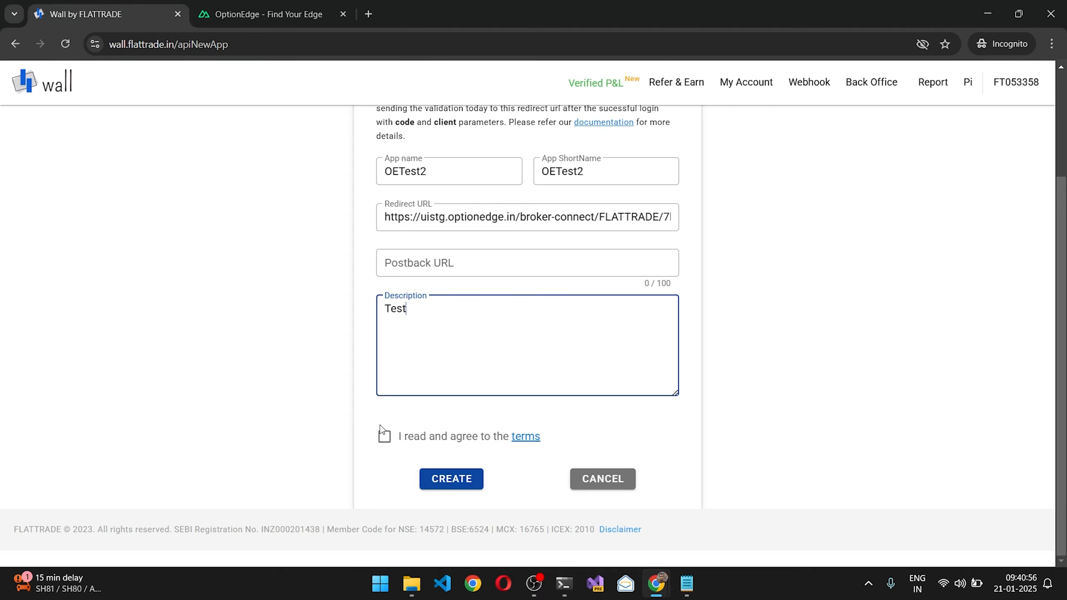
click(464, 481)
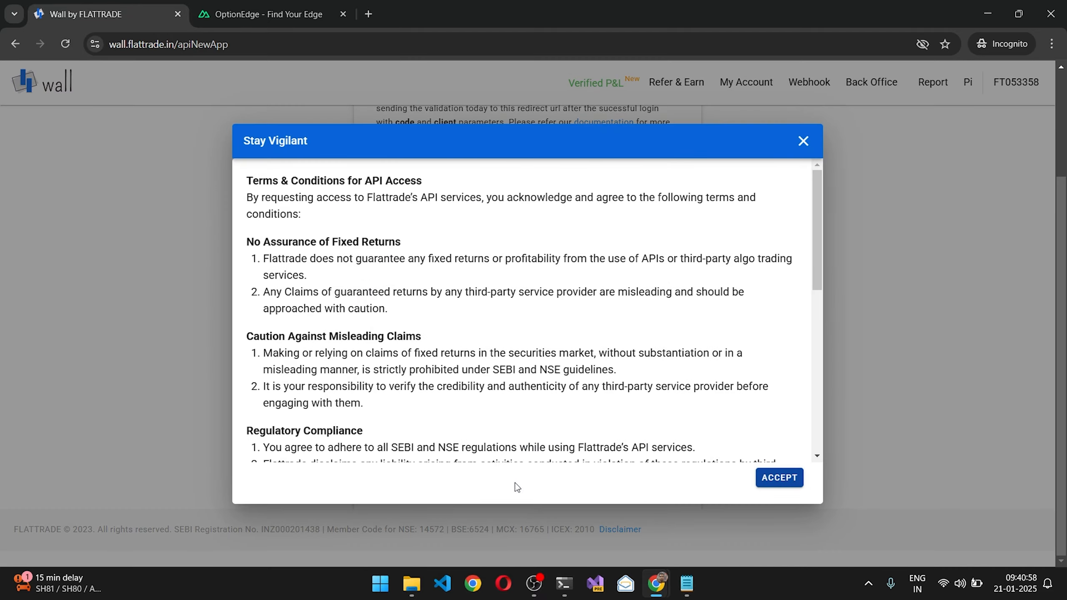
click(763, 479)
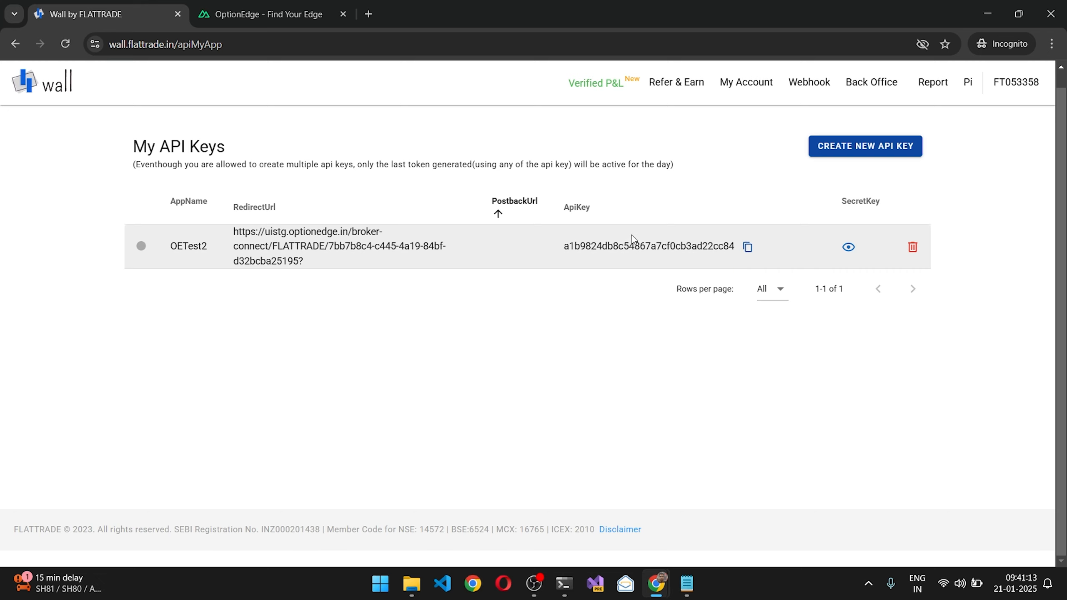
Step: Copy the OETest2 API key from Wall into the API Key field of OptionEdge's FLATTRADE setup
click(747, 246)
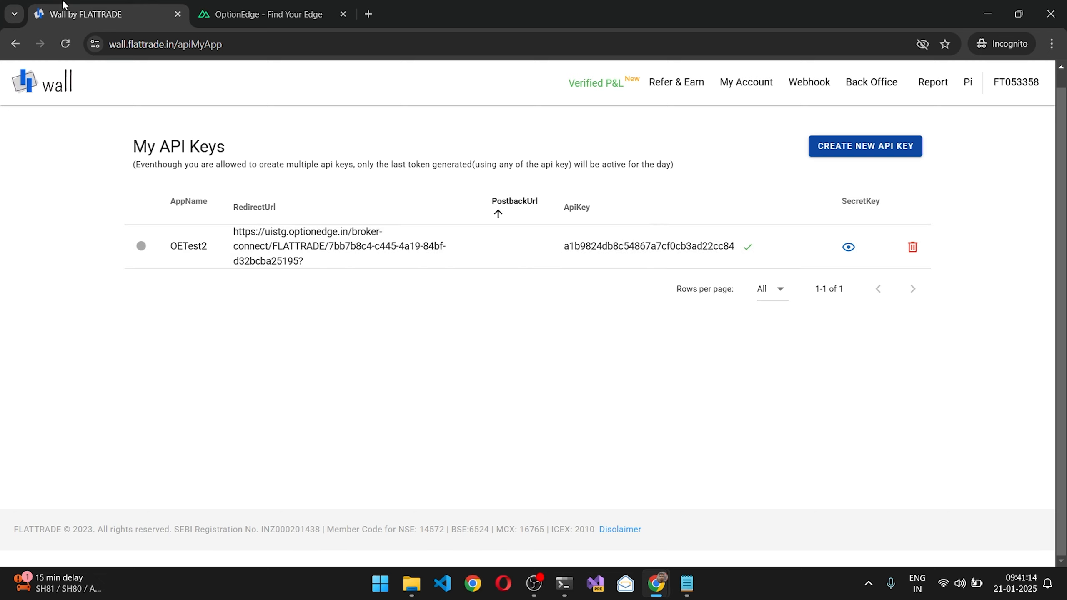
click(253, 13)
click(441, 300)
key(ctrl+v)
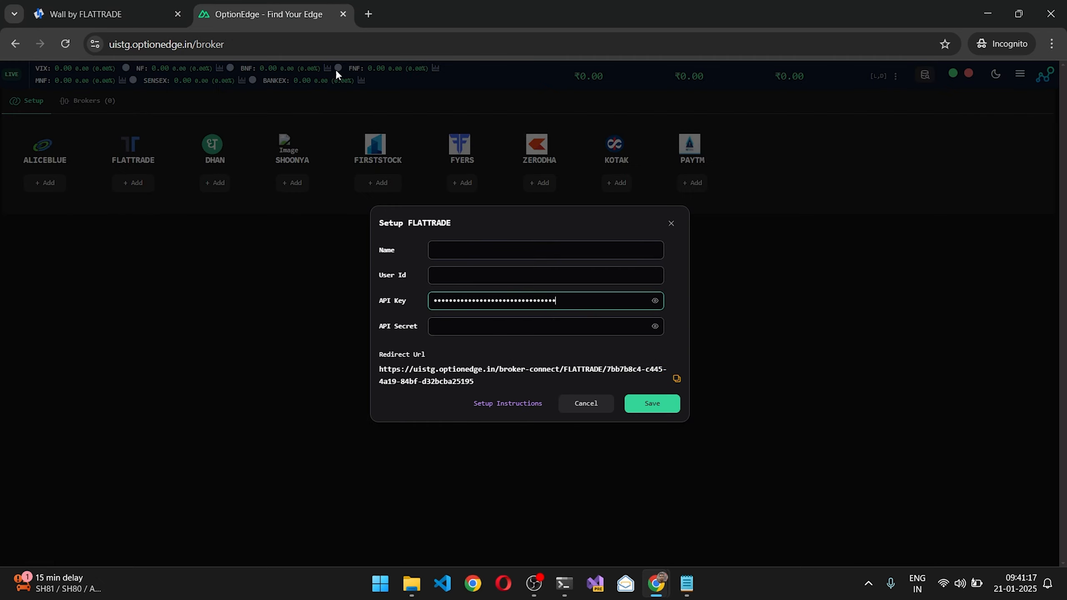
Step: Reveal the OETest2 secret key on Wall and copy it into the API Secret field of OptionEdge's FLATTRADE setup
click(112, 5)
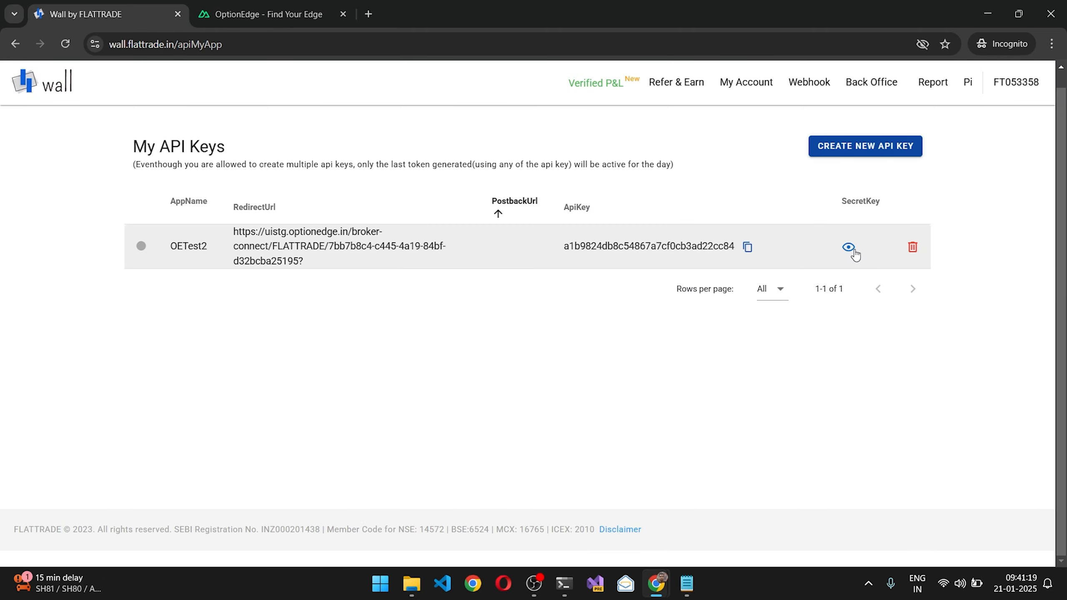
click(851, 249)
click(673, 312)
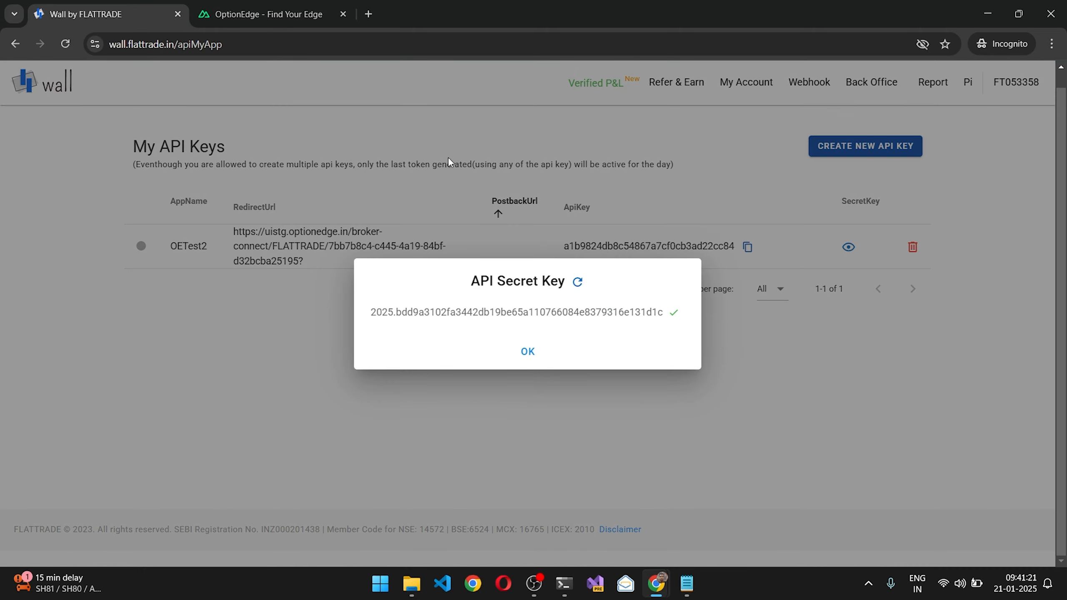
click(255, 14)
click(462, 327)
key(ctrl+v)
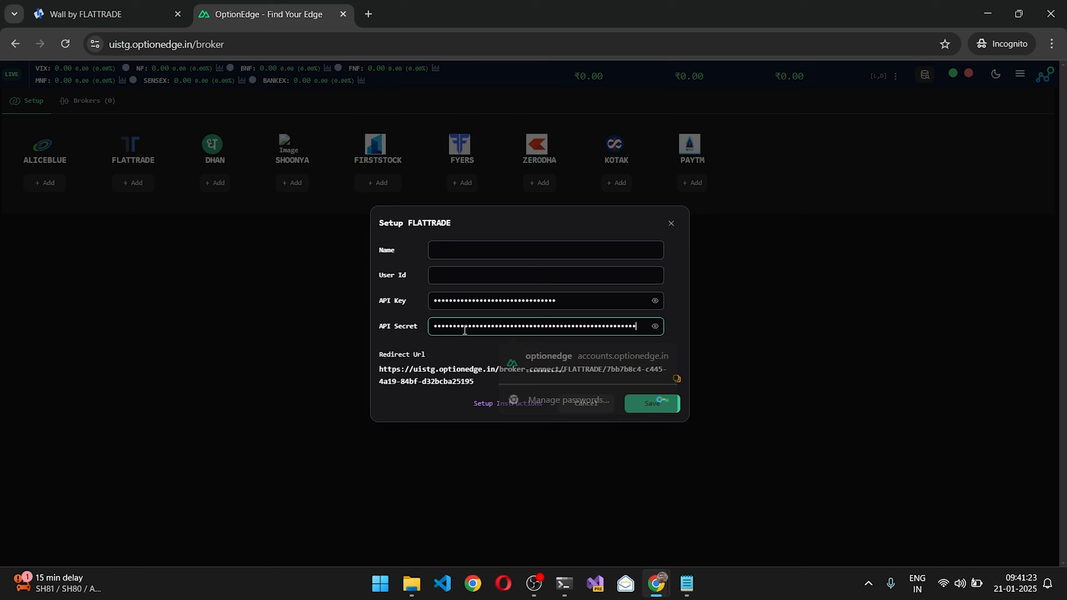
Step: Name the broker Flatrade, enter the account's user ID, and save the FLATTRADE setup
click(451, 245)
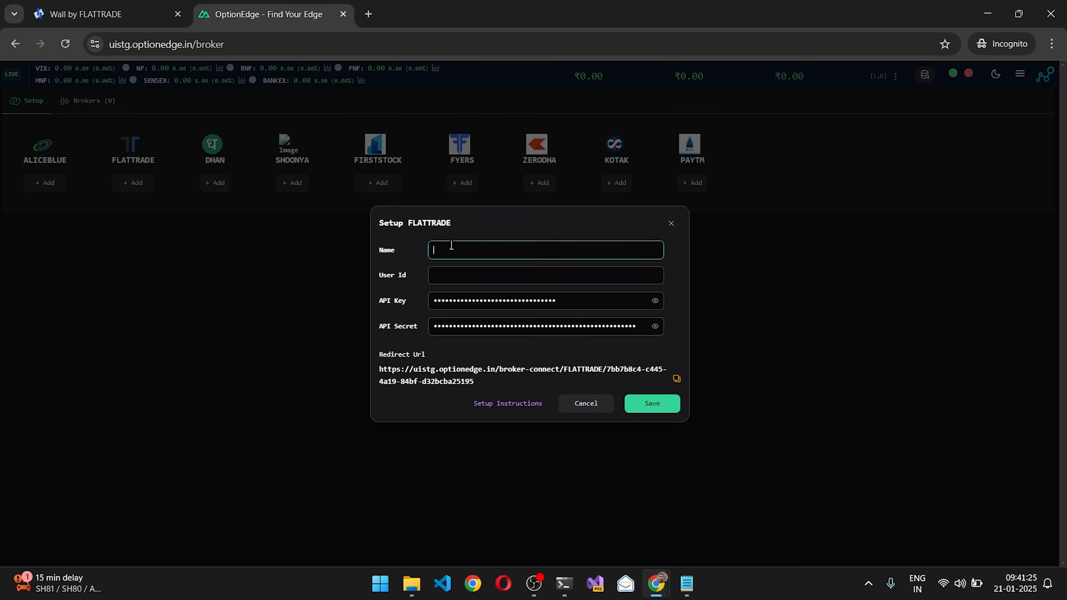
text(Flatrade)
key(Tab)
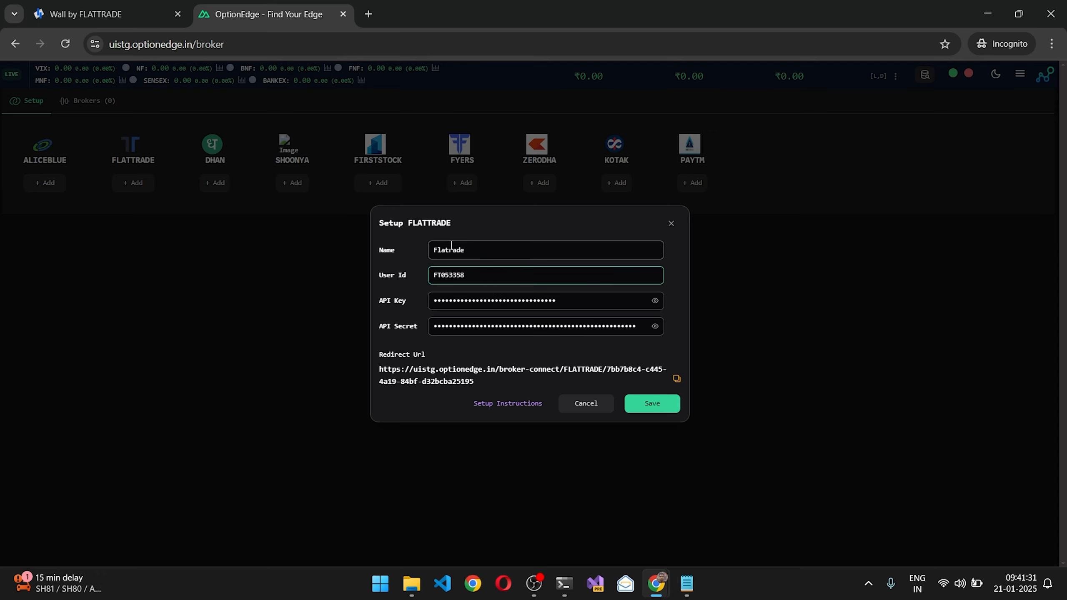
click(656, 409)
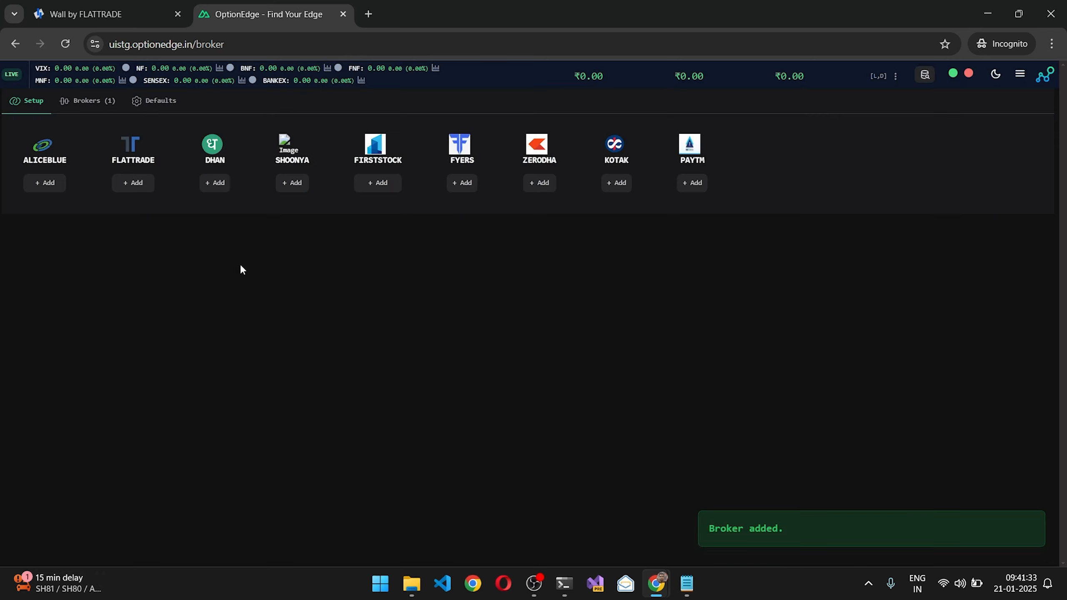
Step: Choose Flatrade (FLATTRADE) as the master contracts download source in the broker defaults and download the contracts
click(89, 110)
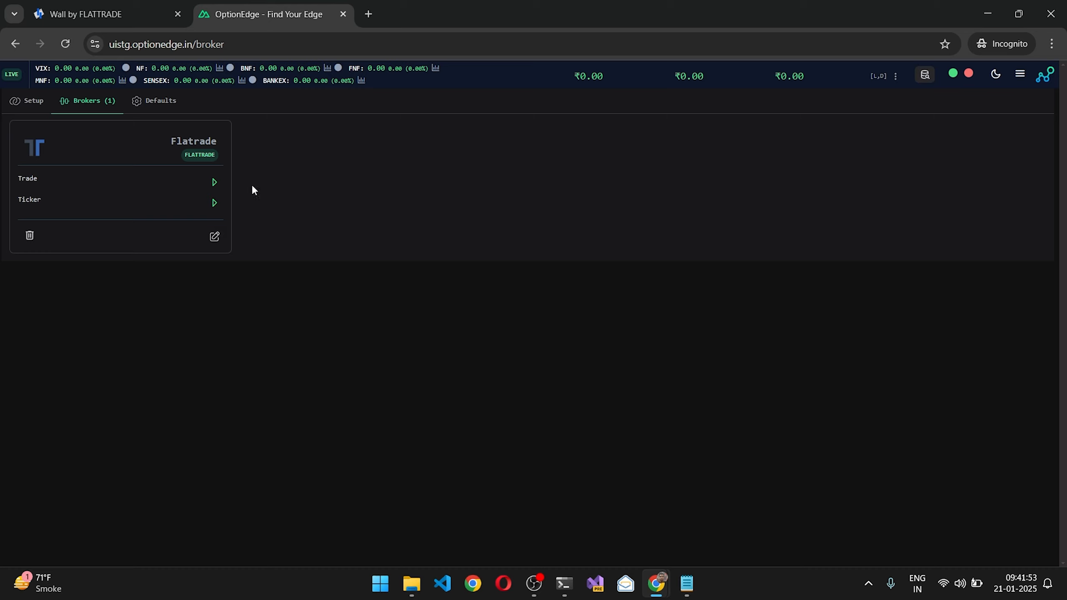
click(162, 103)
click(158, 151)
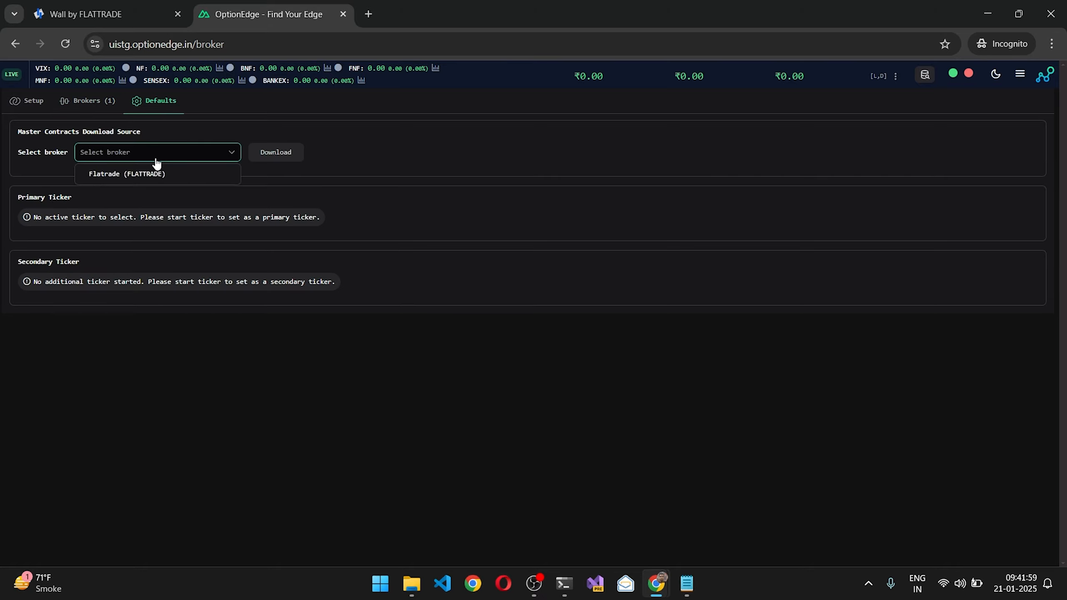
click(157, 172)
click(276, 152)
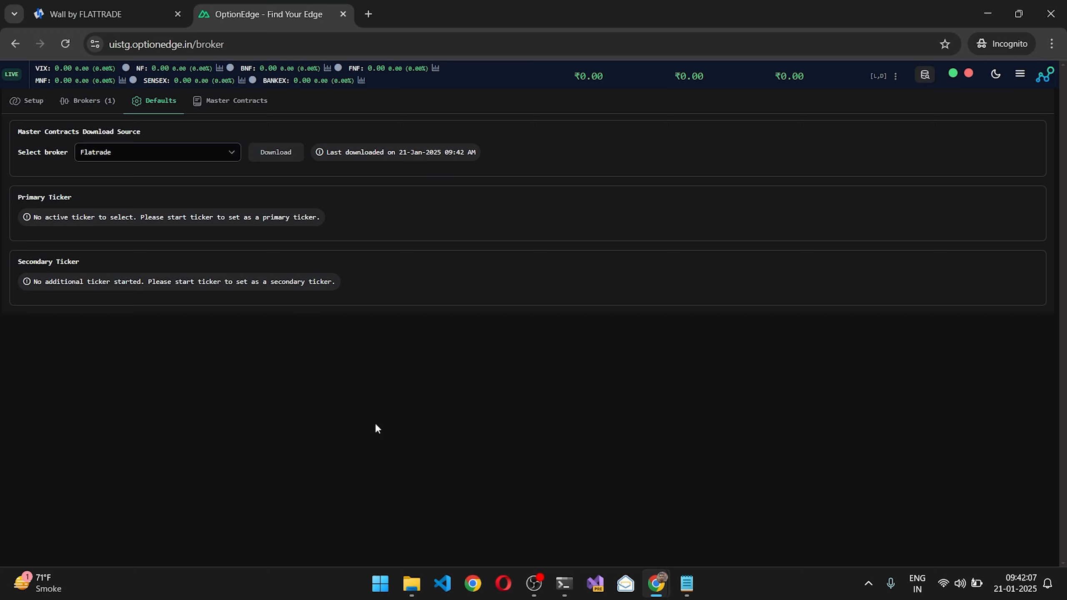
Step: Start Trade for the Flatrade broker and enter the user ID and account password on the FLATTRADE login page
click(101, 103)
click(212, 181)
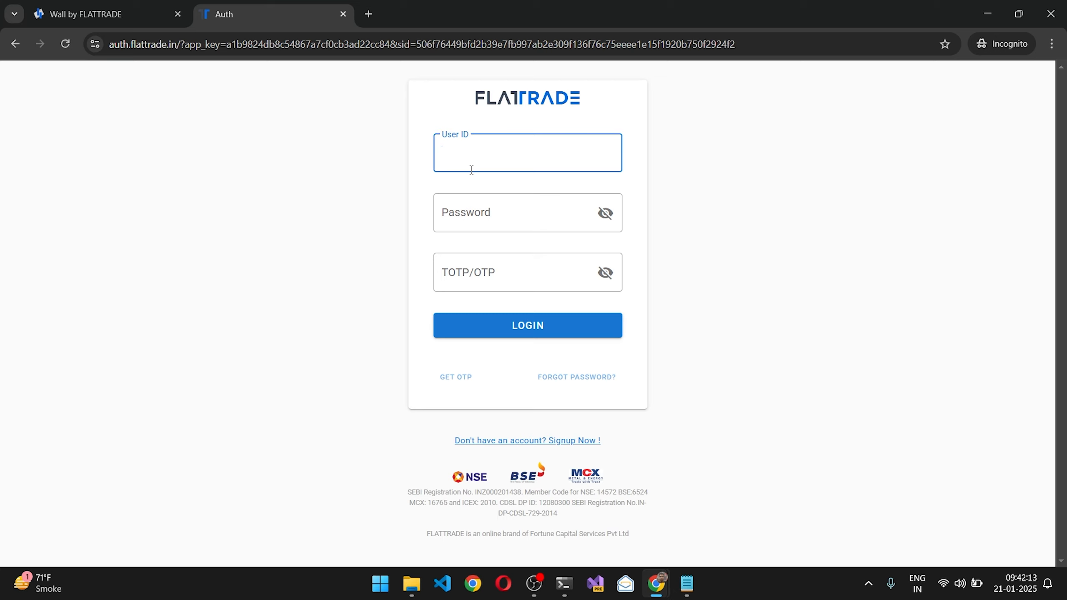
key(Tab)
text(*********)
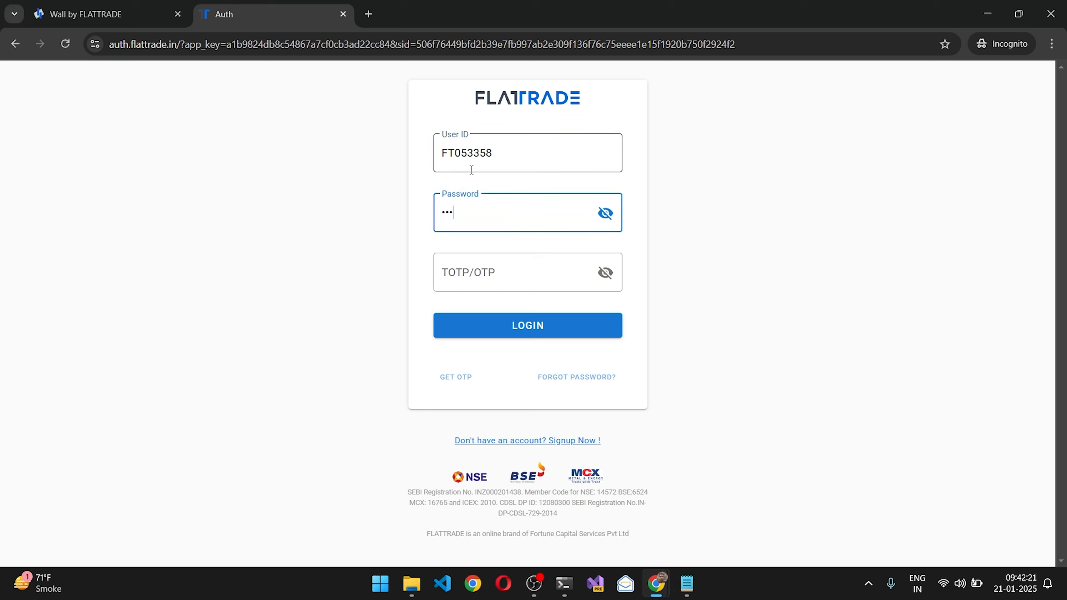
text(*)
Step: Enter the TOTP/OTP code and log in to FLATTRADE to authorize the broker connection
click(495, 263)
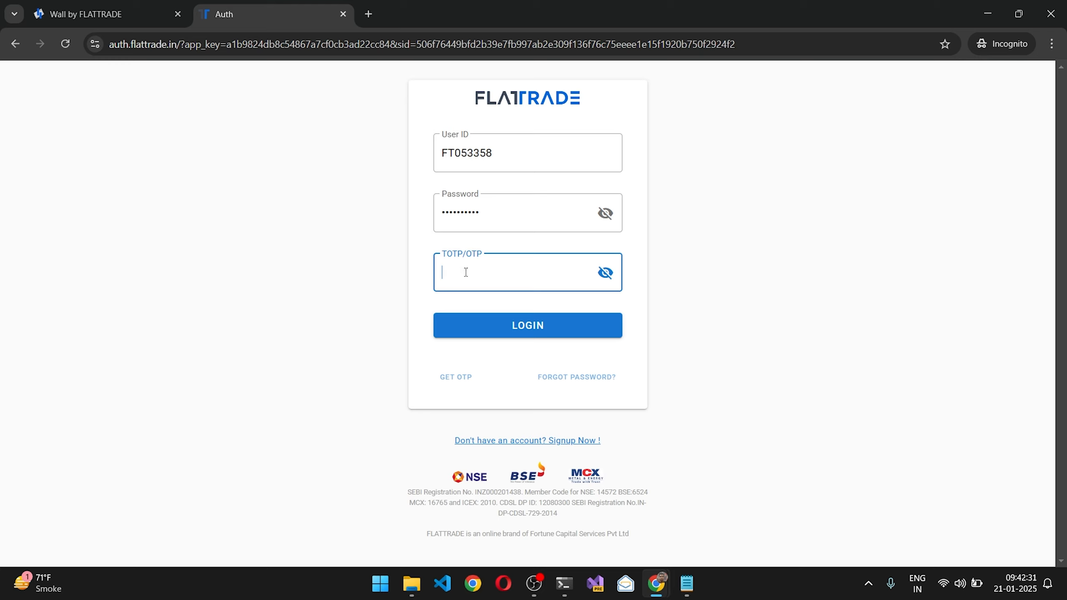
text(123456)
click(488, 337)
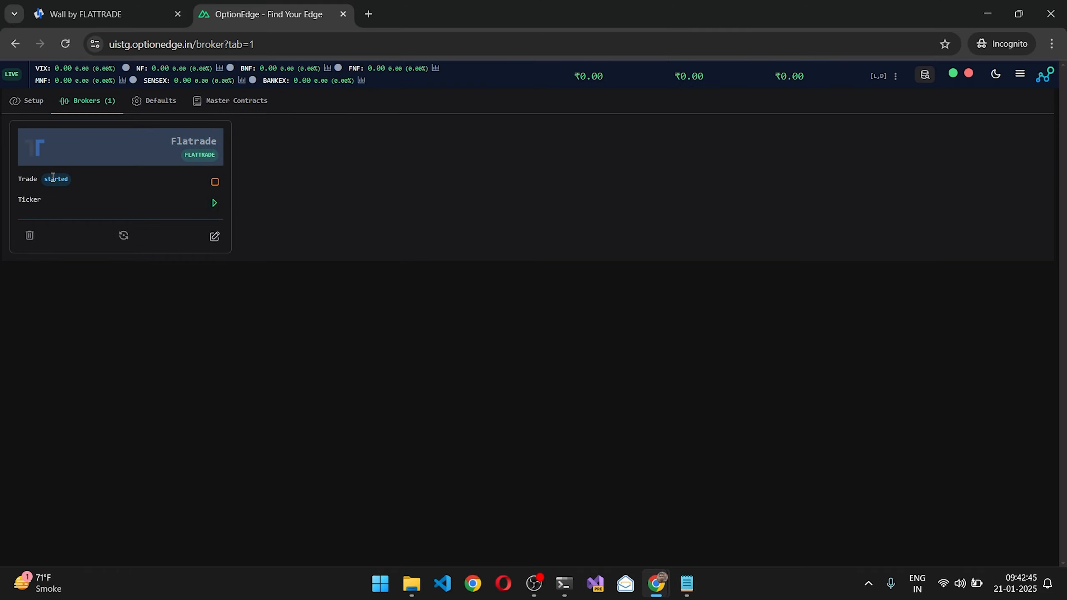
Step: Start the Ticker for the Flatrade broker
click(215, 203)
click(214, 202)
click(215, 204)
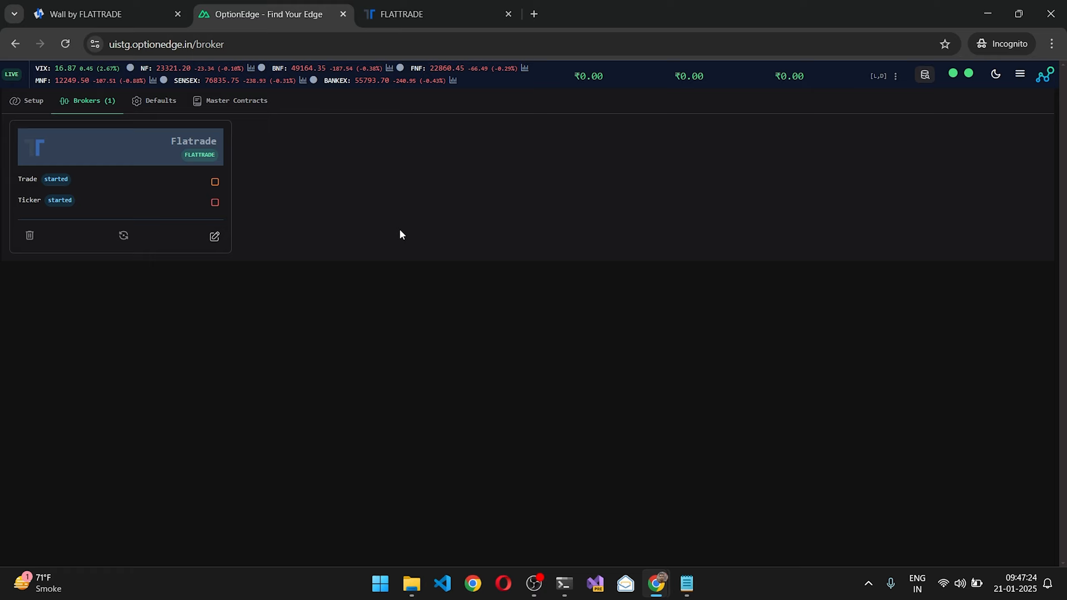
Step: Open the live trading page and add a buy leg for the NIFTY 22800 put expiring 23-JAN-2025
click(7, 80)
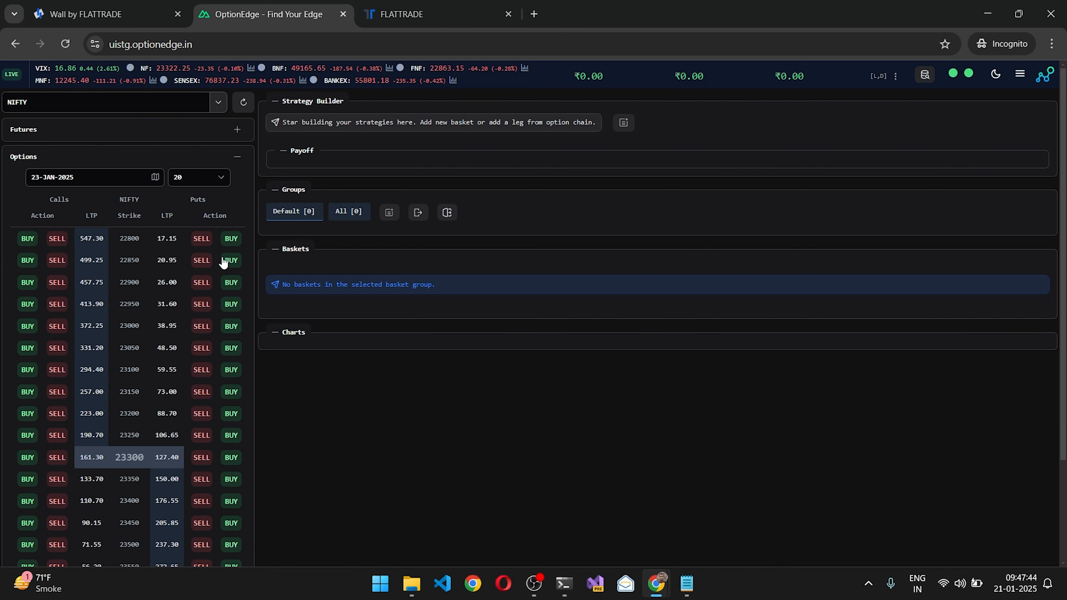
click(237, 244)
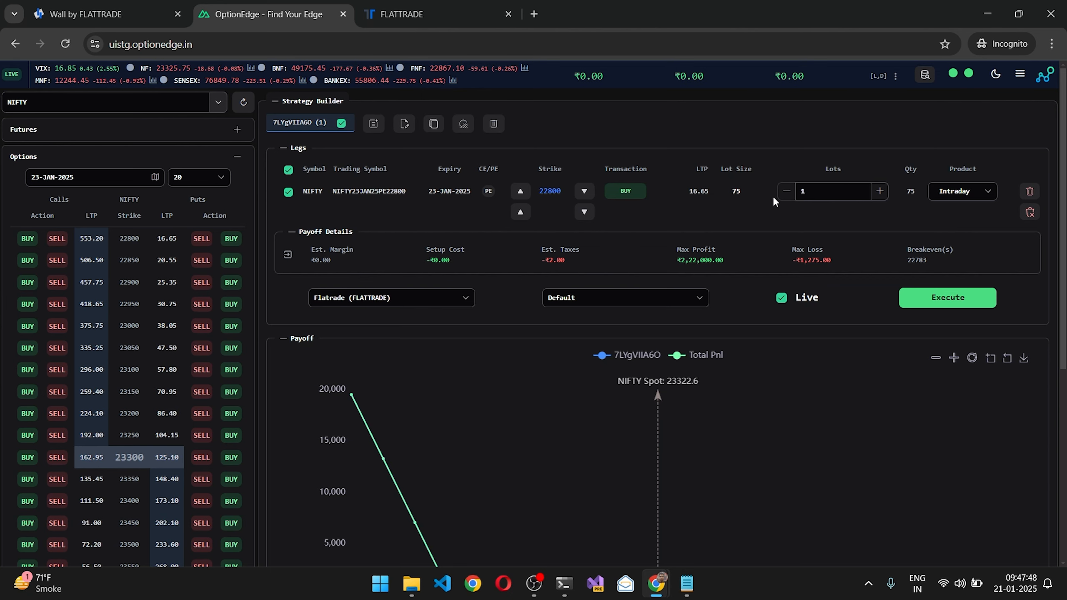
Step: Examine the strategy's payoff chart, trying its range increase and decrease controls
scroll(773, 201, down, 4)
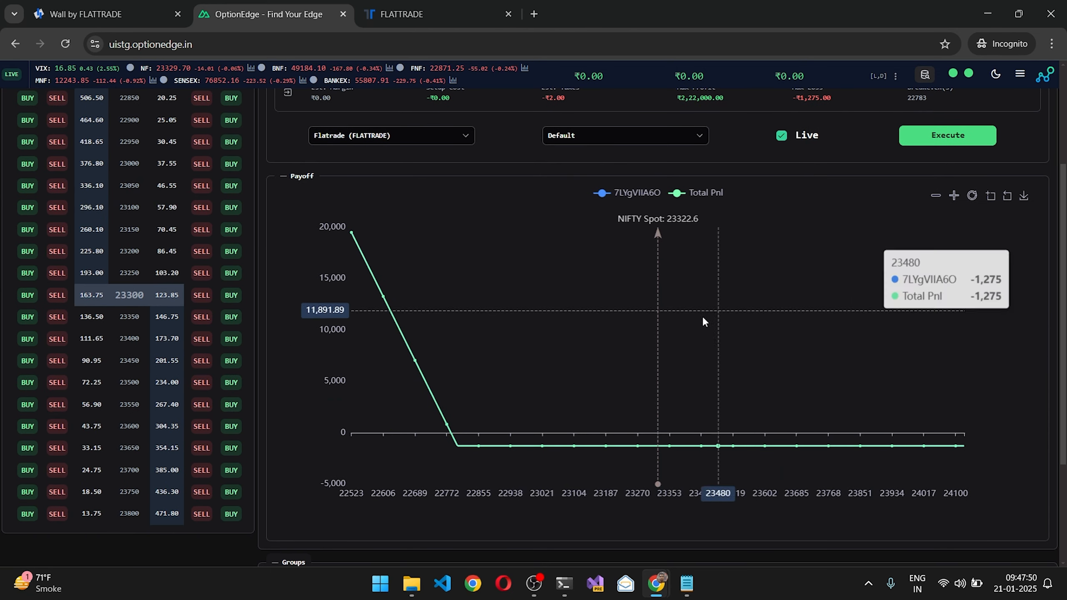
click(955, 196)
click(936, 196)
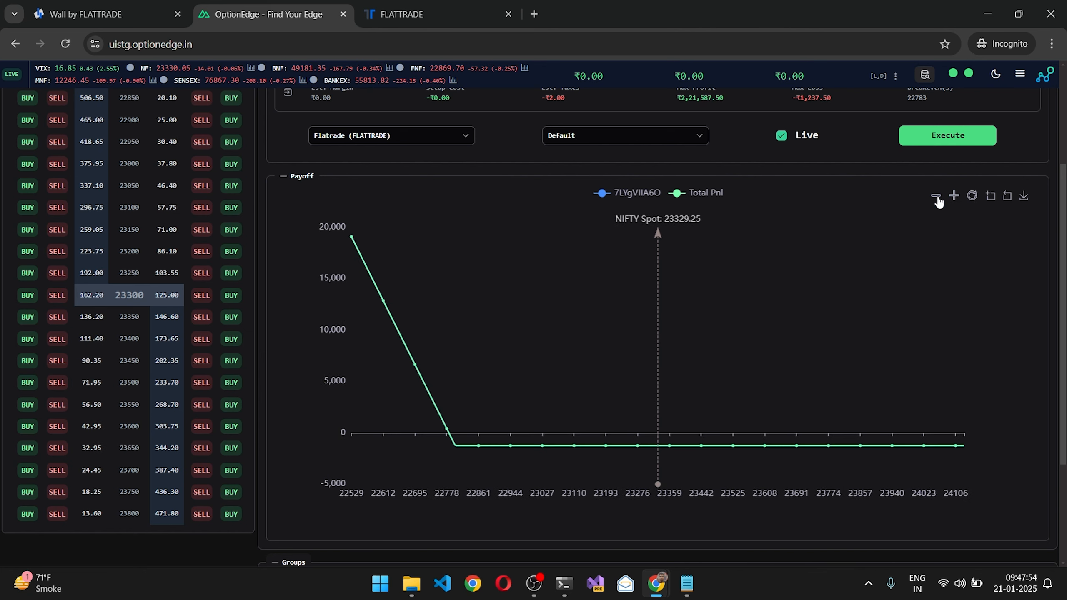
scroll(755, 225, up, 4)
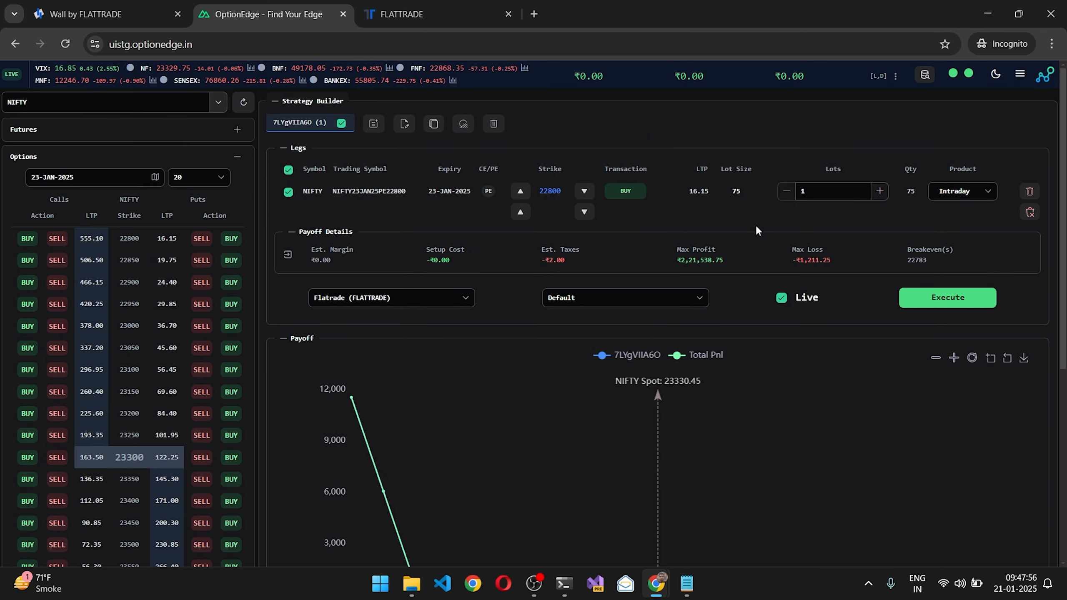
Step: Review the broker choices for the strategy, keeping Flatrade (FLATTRADE), and switch Live mode off and back on
click(342, 300)
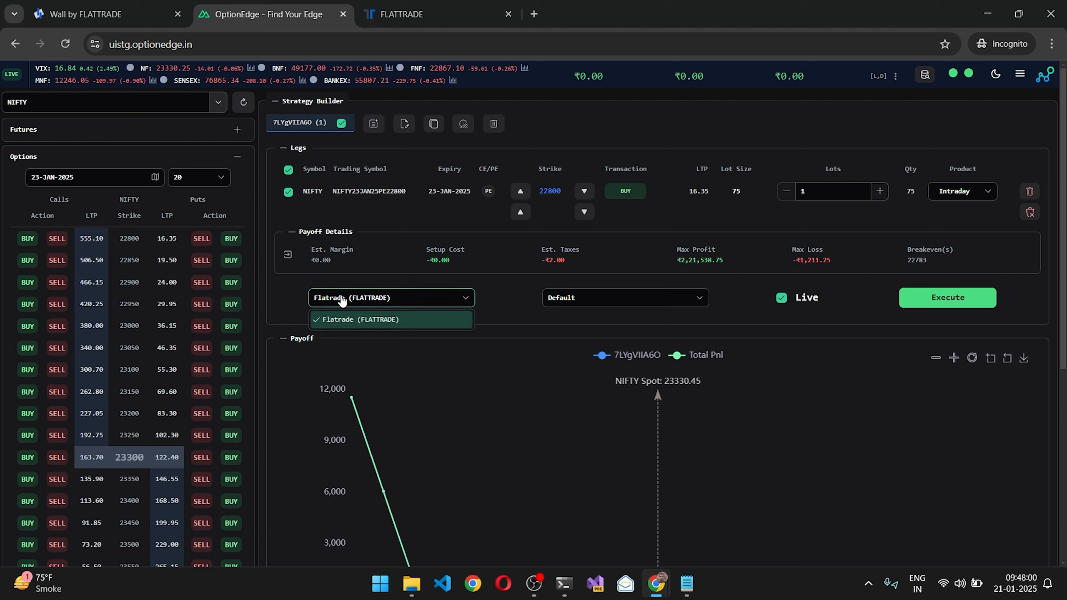
click(343, 299)
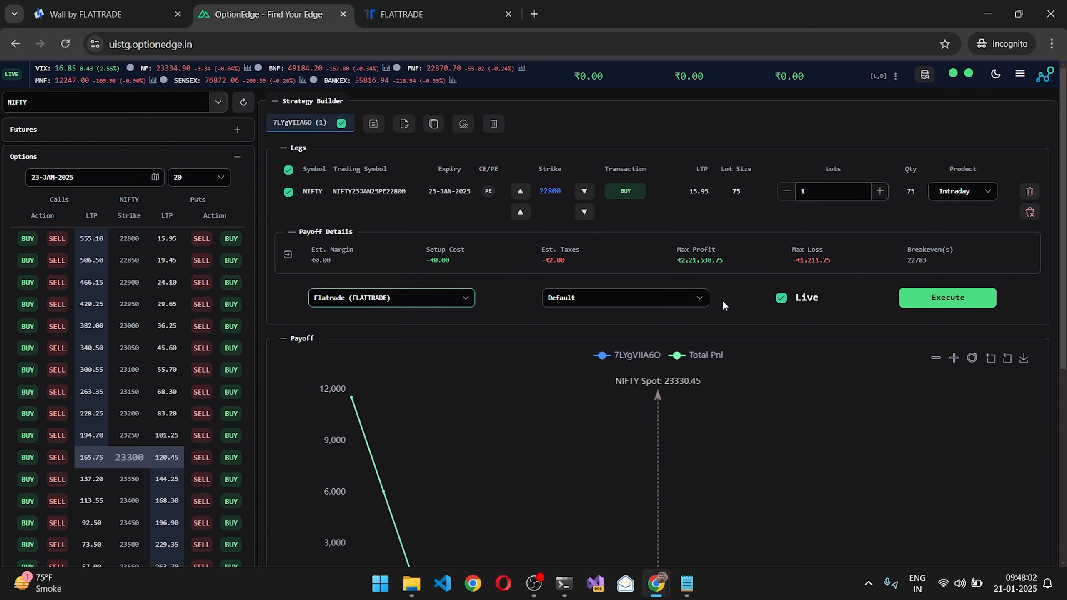
click(800, 303)
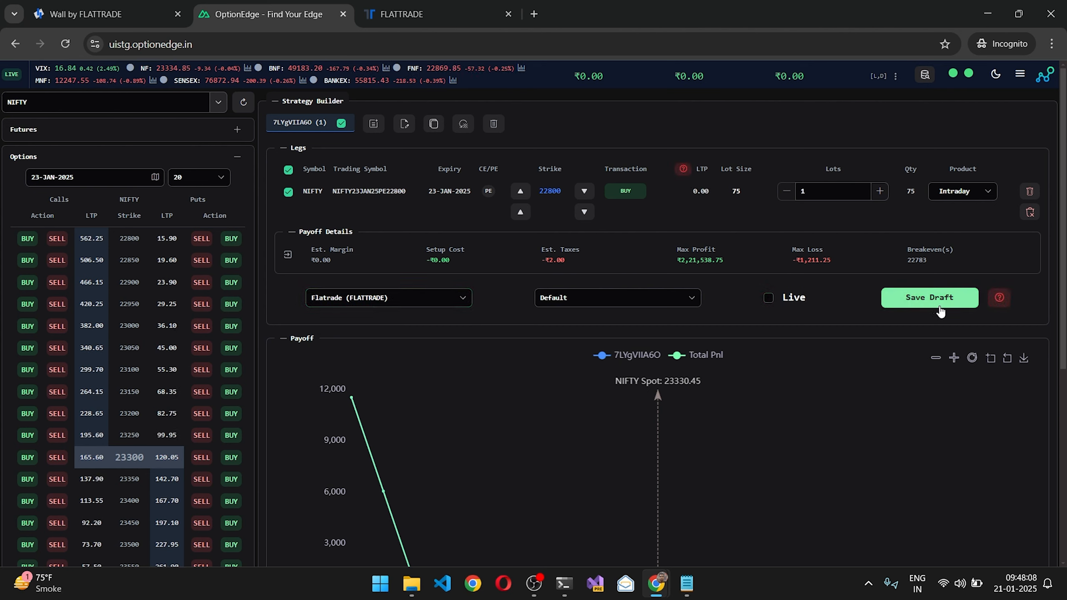
click(793, 300)
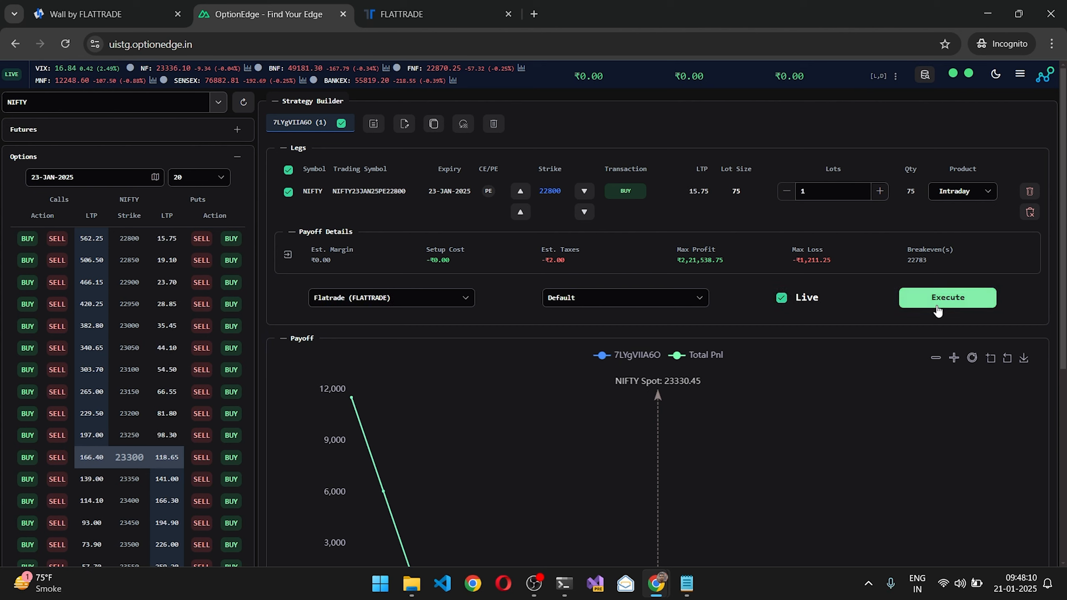